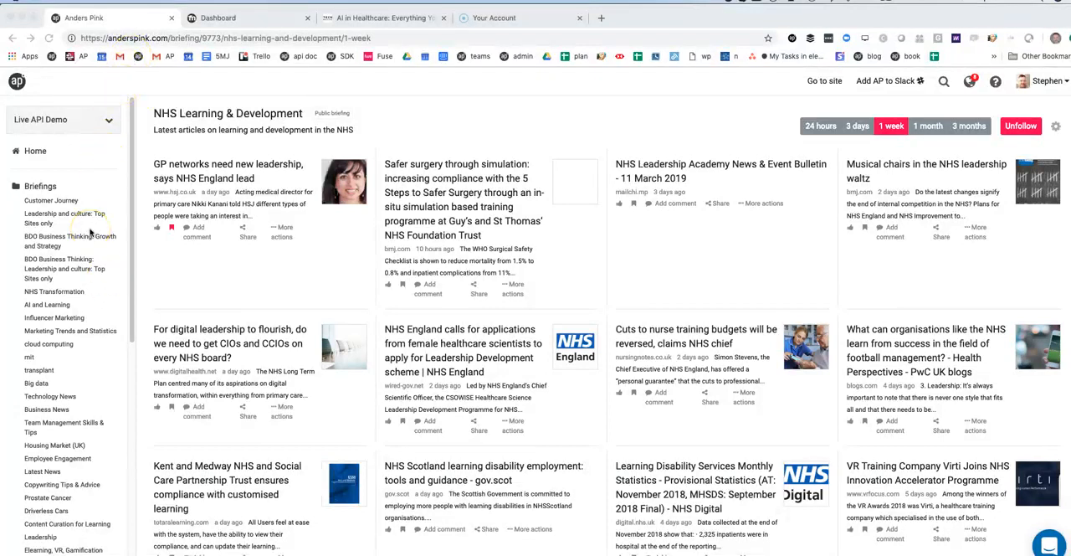
Start a new simple briefing and add big data as its first topic
scroll(90, 233, down, 6)
scroll(91, 232, up, 3)
scroll(90, 232, down, 5)
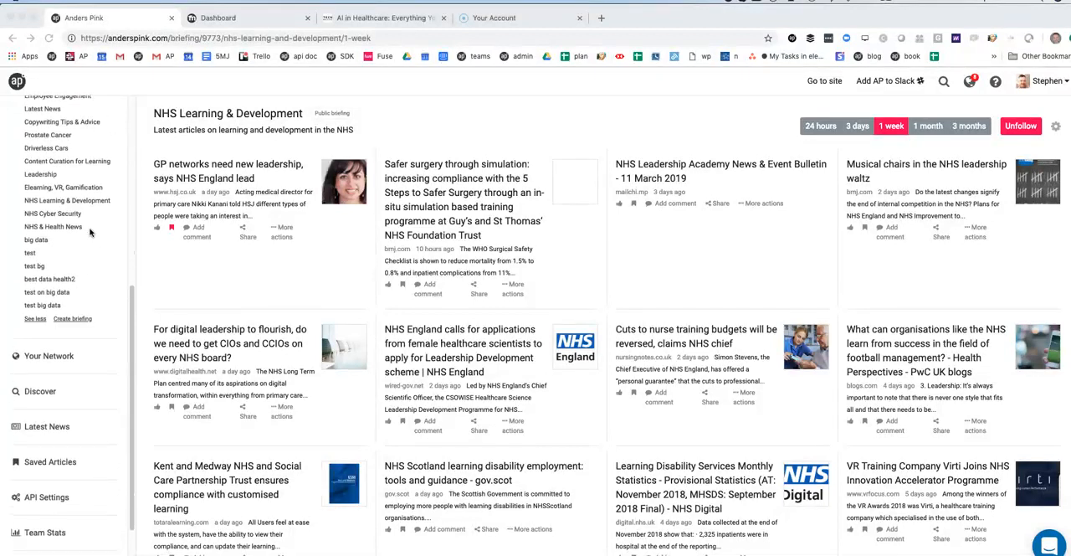
click(70, 319)
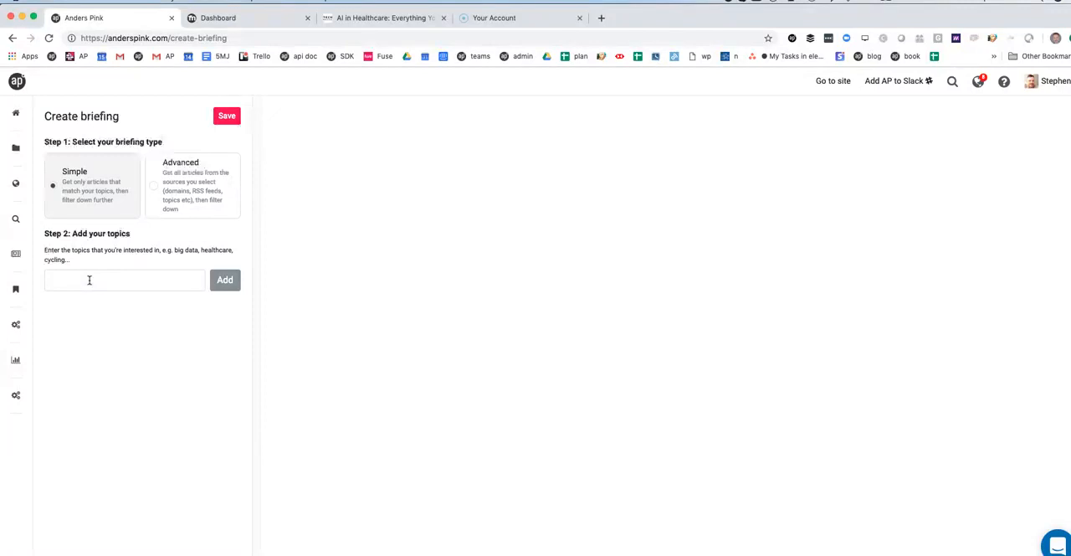
click(89, 280)
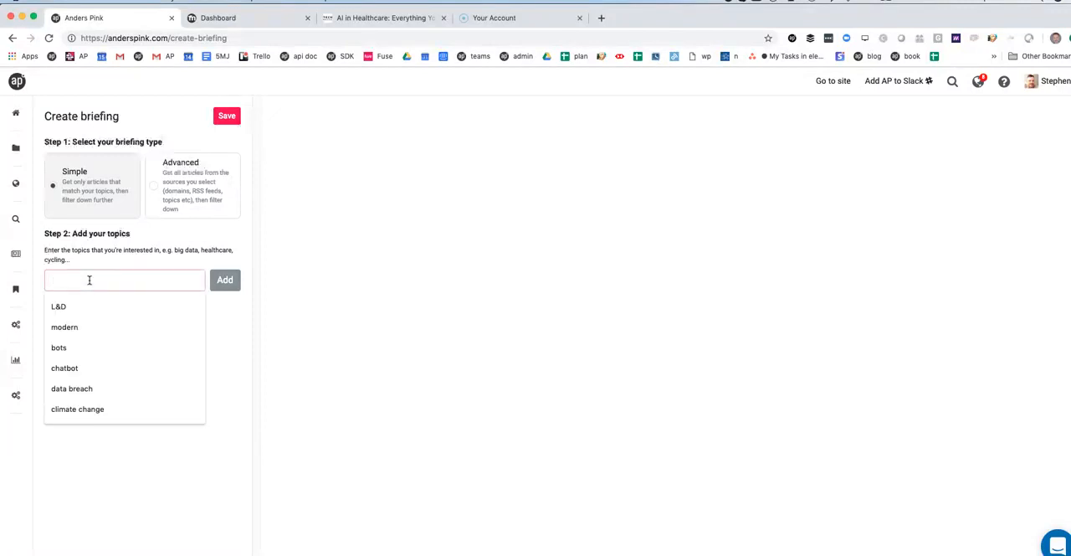
text(big data)
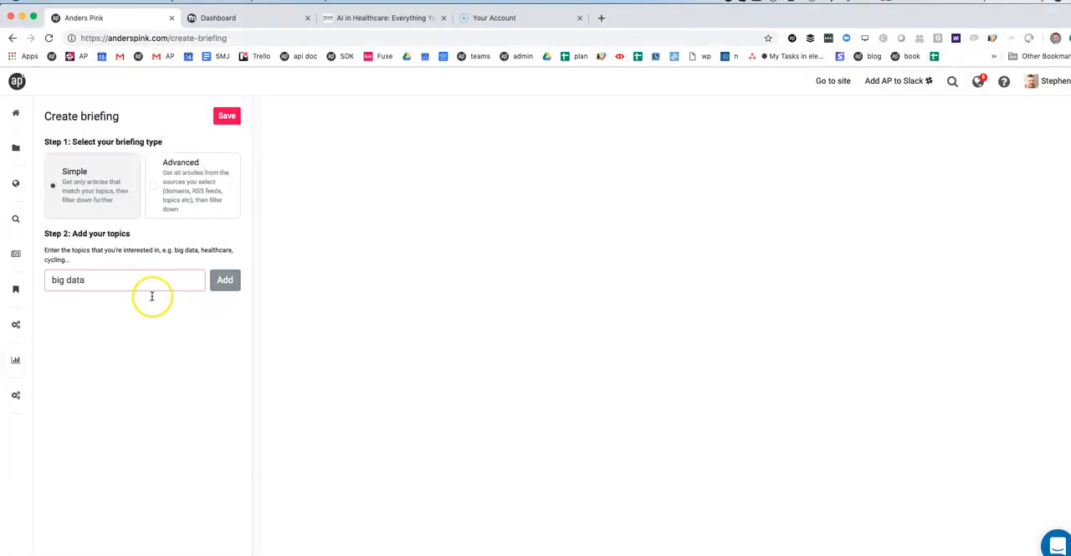
click(216, 290)
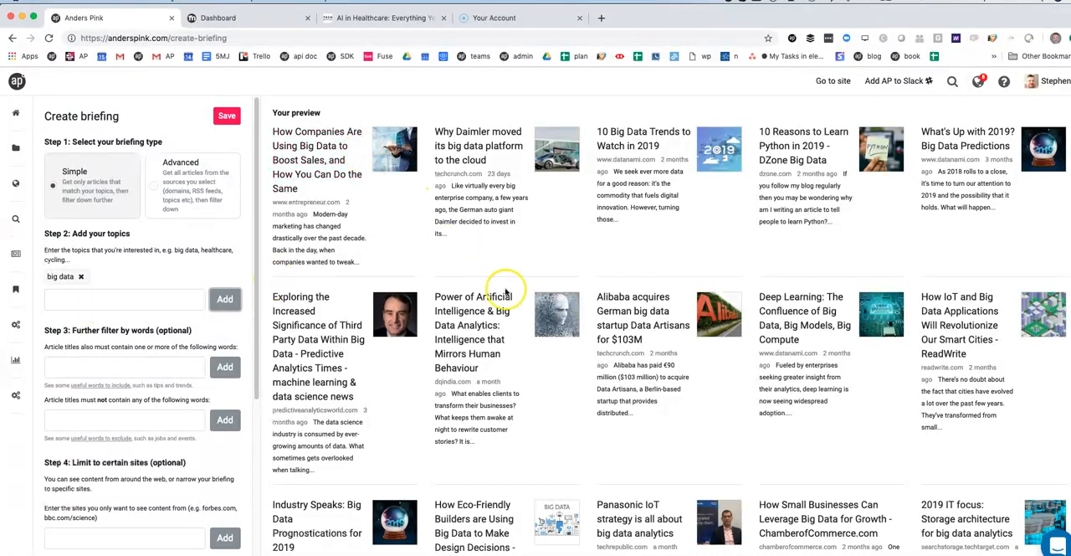
Require the word HR in the article titles and add AI as a second topic
click(124, 360)
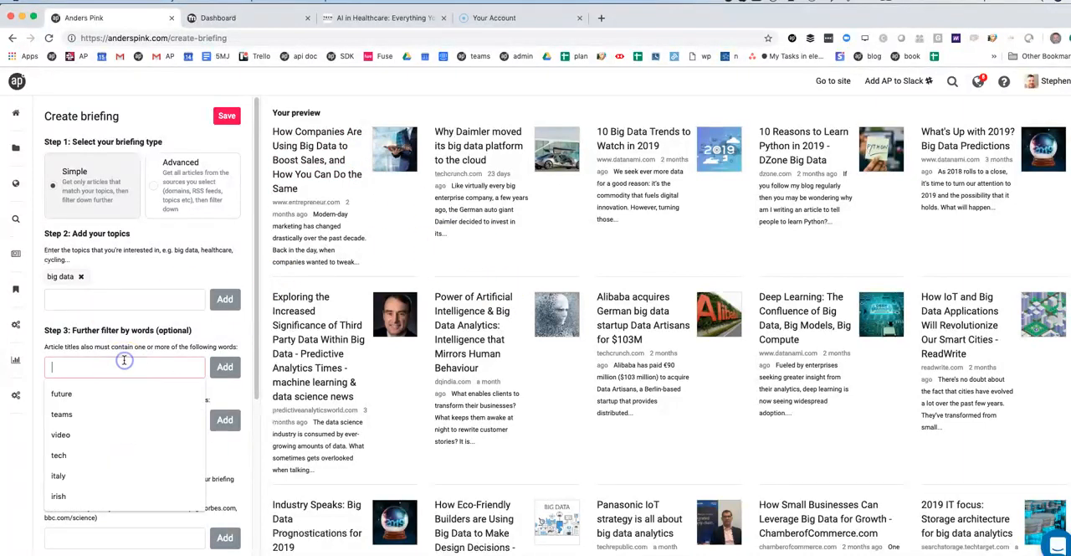
text(HR)
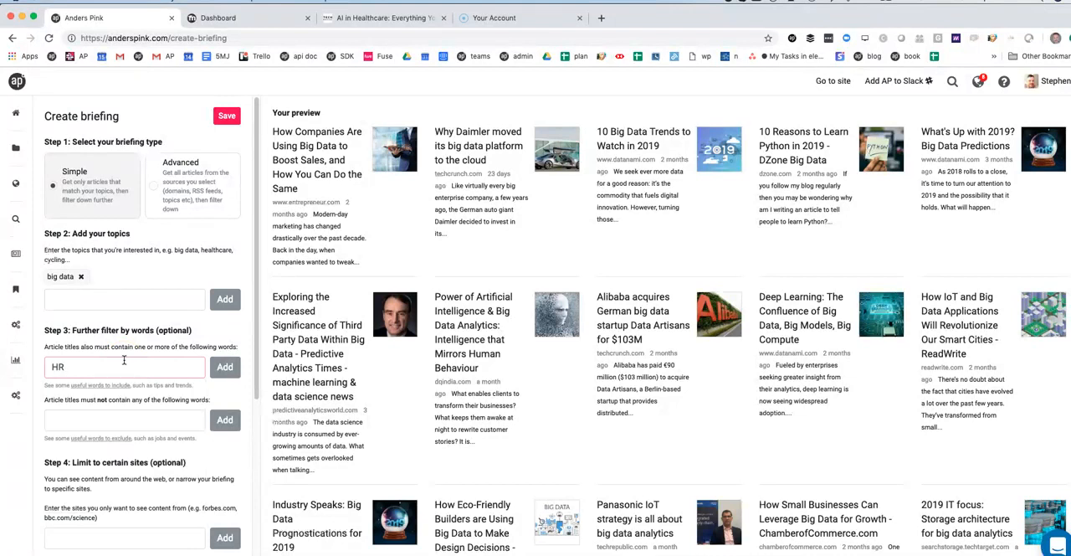
key(Return)
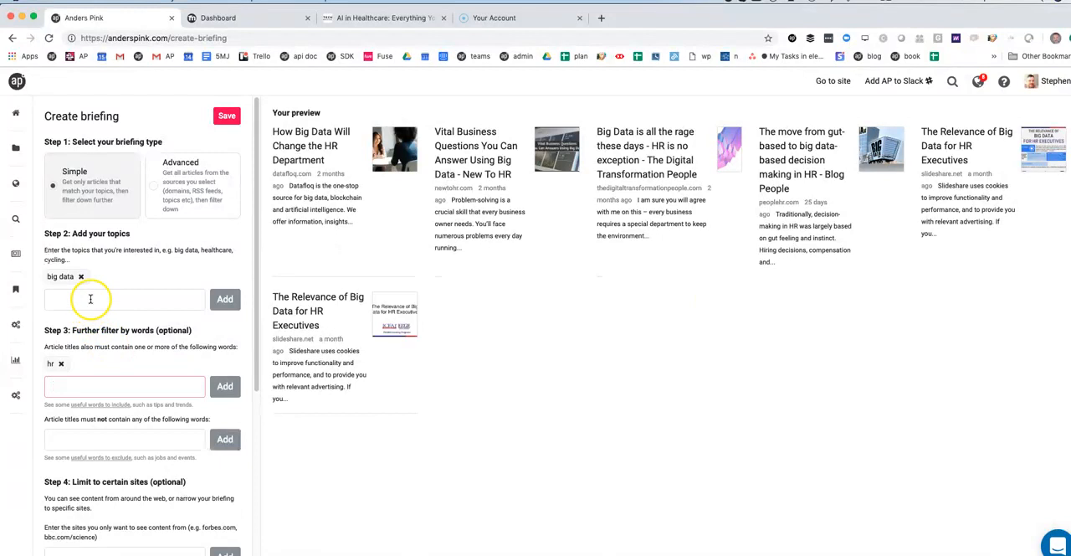
click(91, 299)
text(AI)
key(Return)
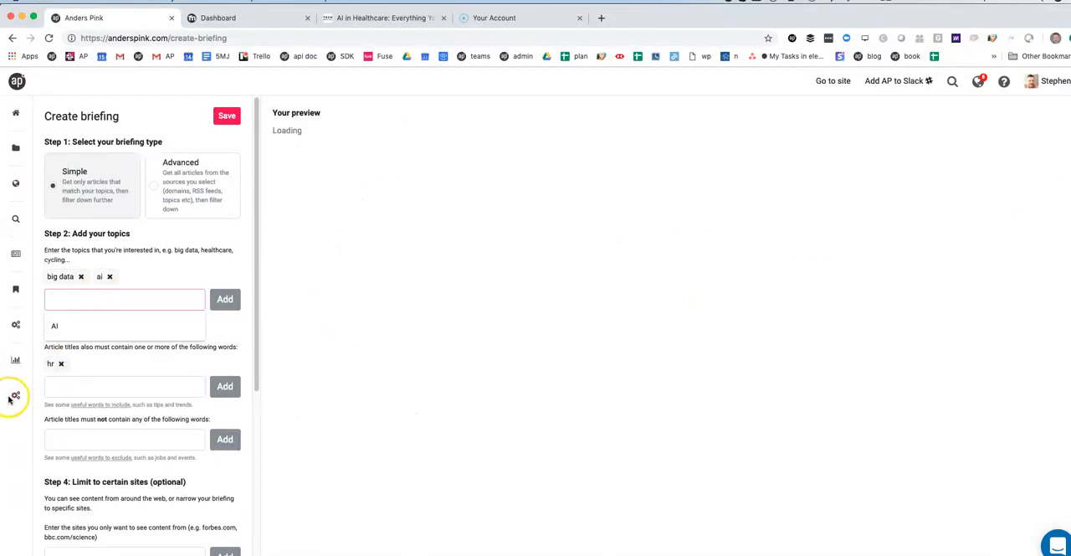
Add learning to the words article titles must contain, and exclude titles containing cloud
click(75, 386)
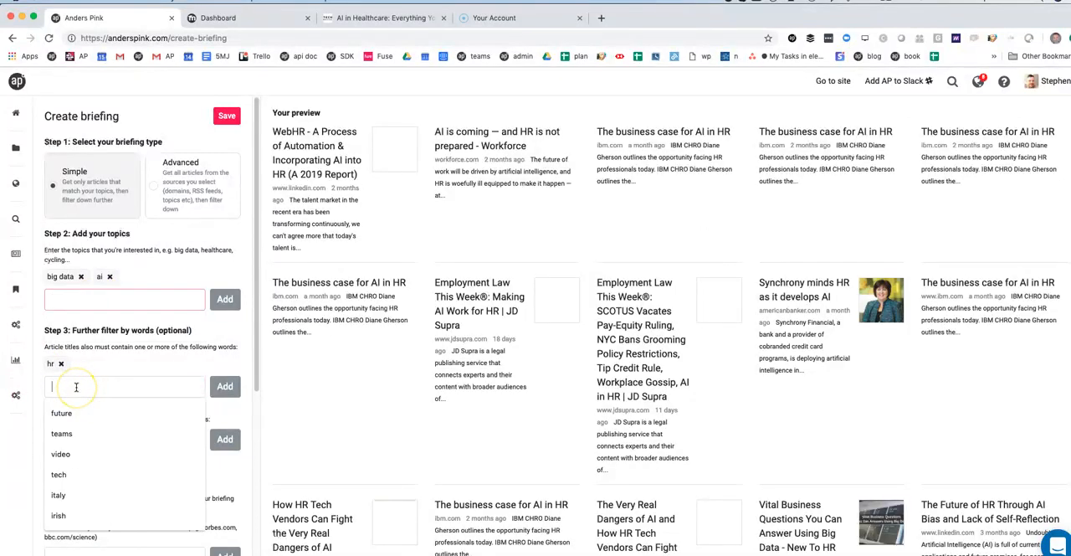
text(lear)
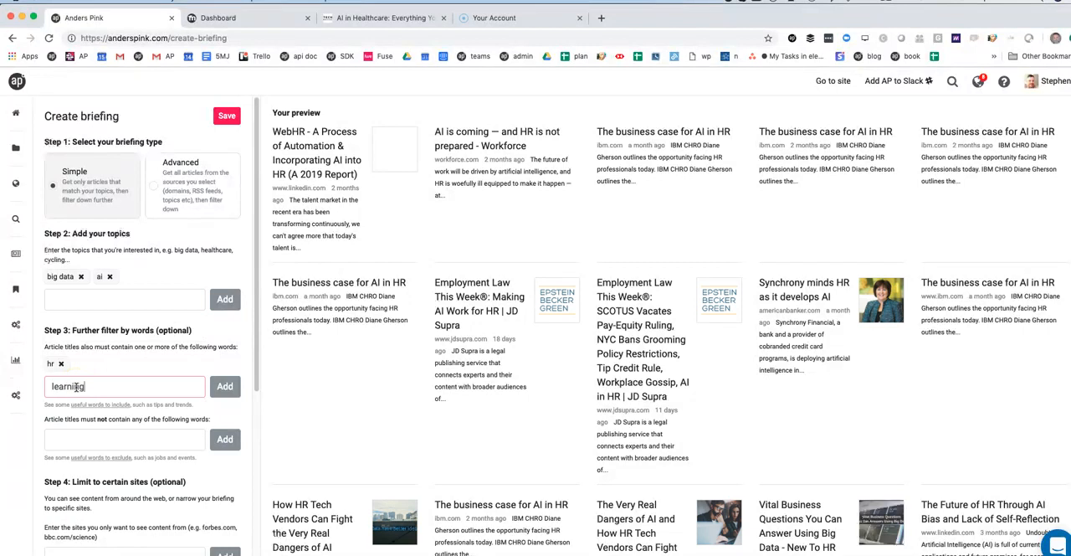
text(ning)
key(Return)
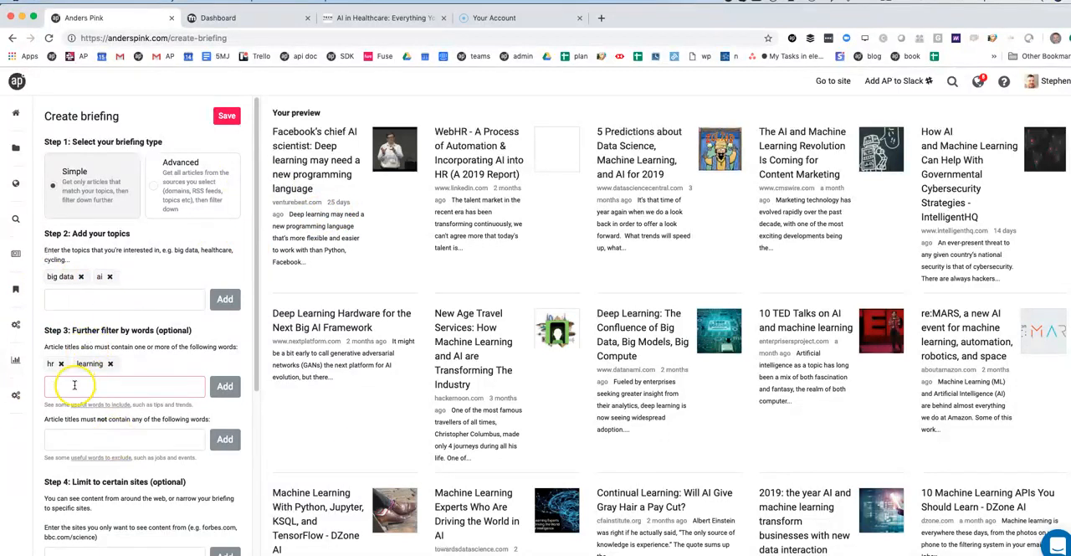
click(74, 437)
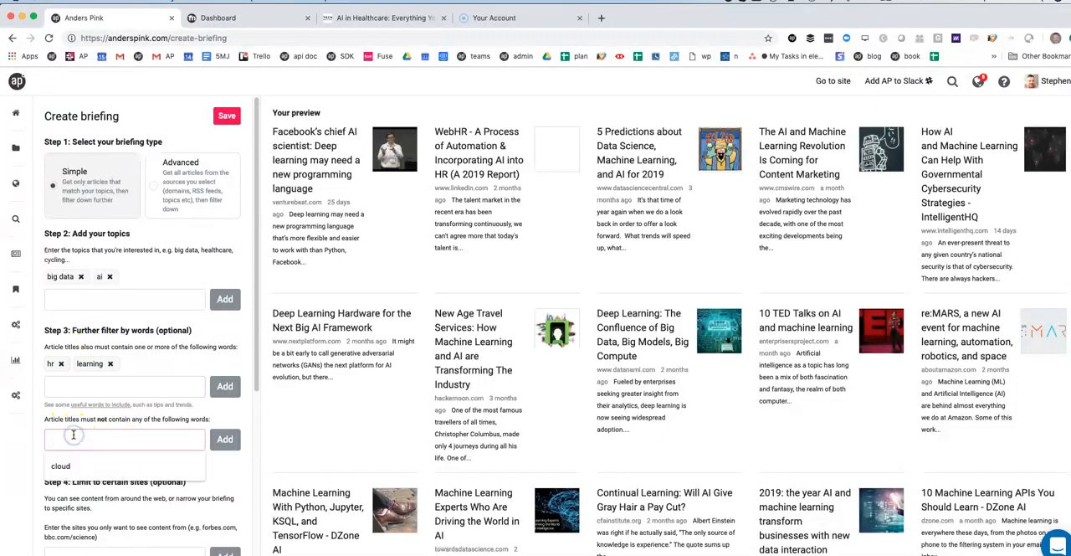
text(cloud)
click(71, 466)
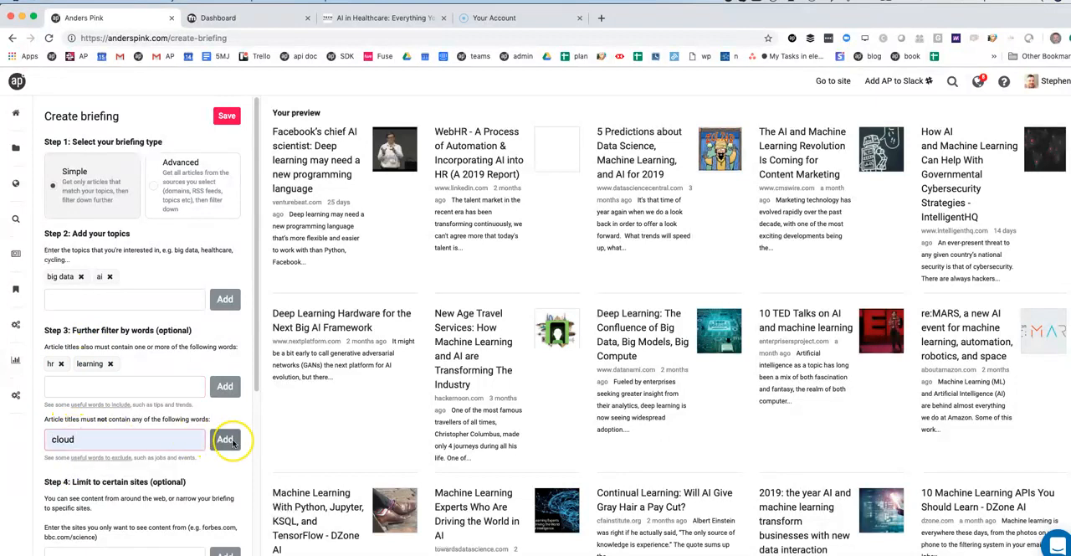
click(223, 438)
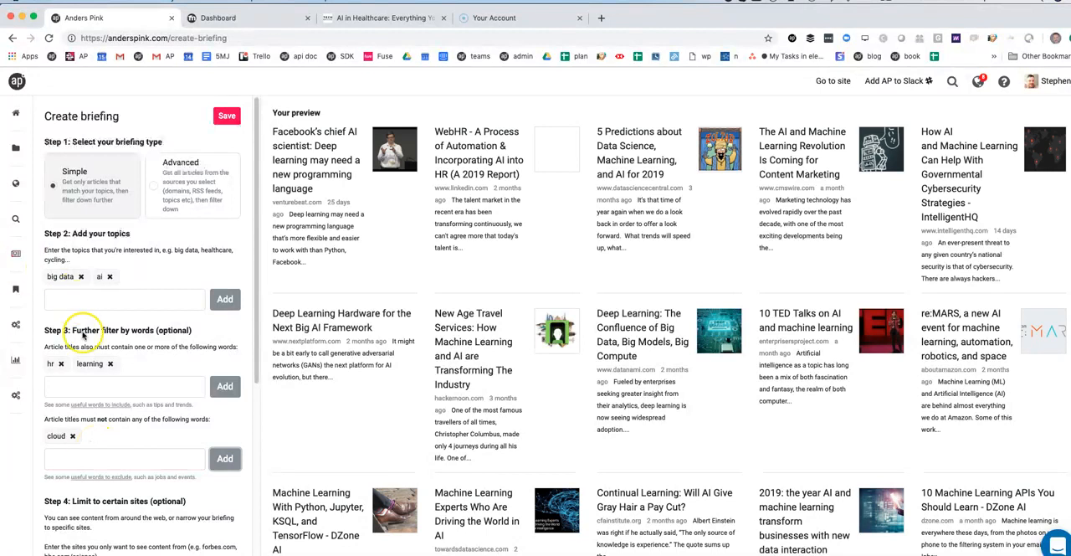
Limit the briefing's content to the sites venturebeat.com and techcrunch.com
scroll(87, 369, down, 1)
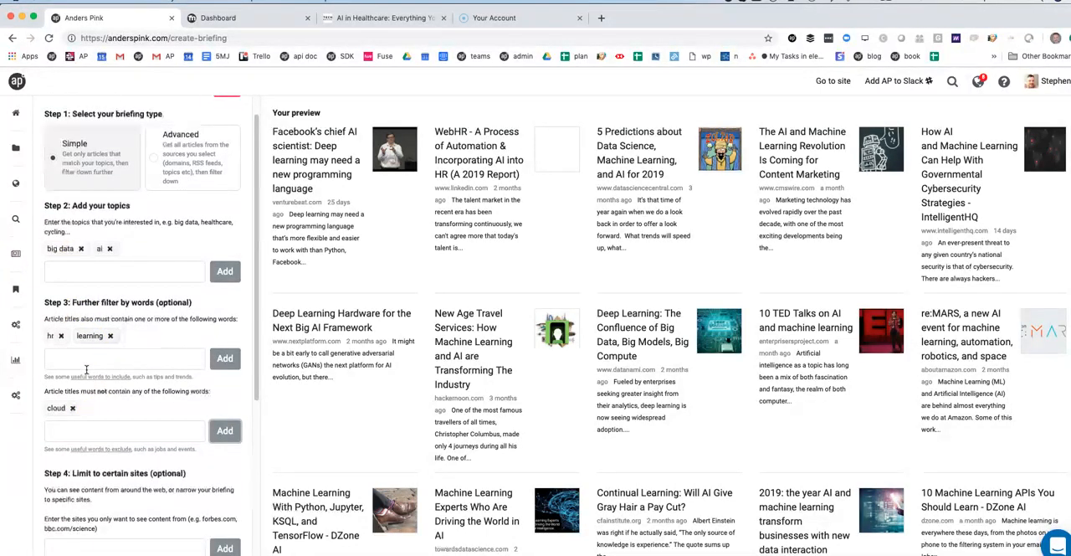
scroll(87, 369, down, 6)
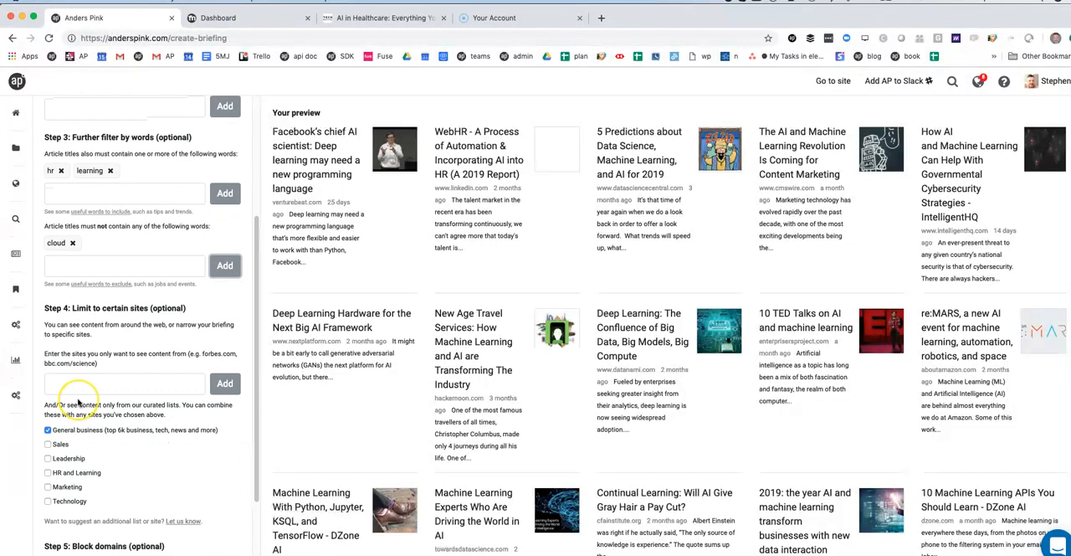
scroll(78, 402, down, 2)
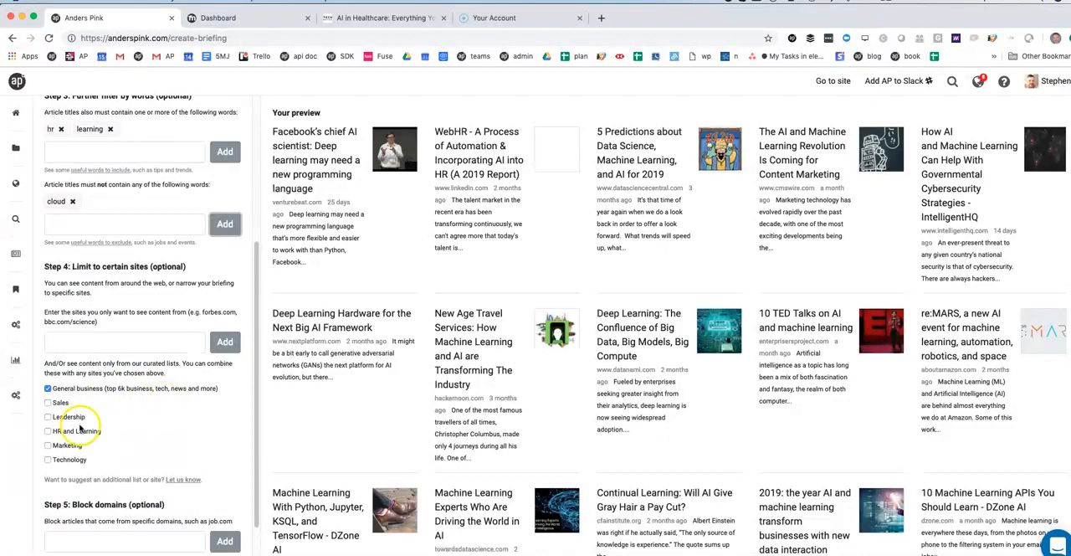
click(93, 339)
text(venturebeat)
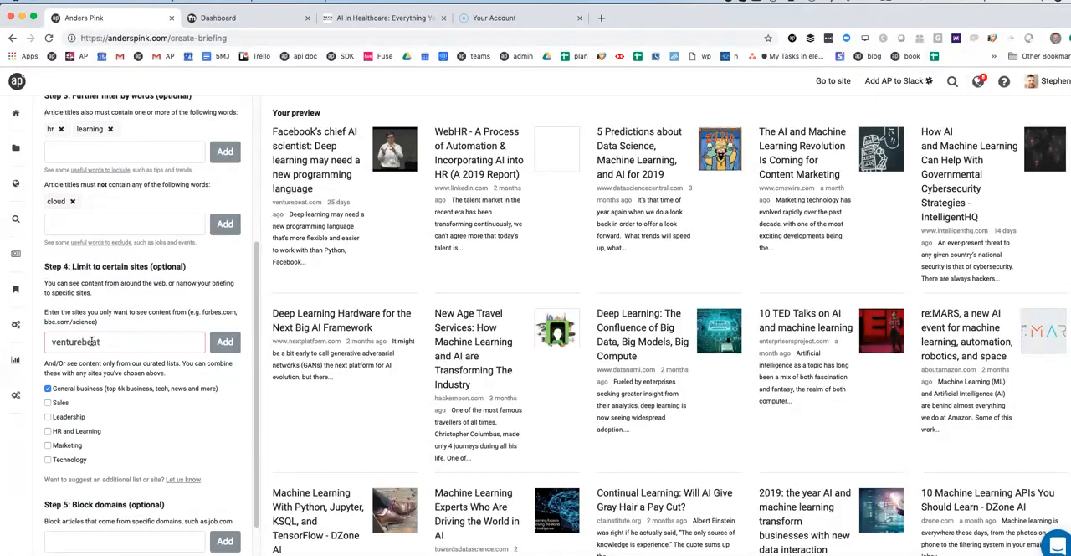
text(.com)
key(Return)
text(tec)
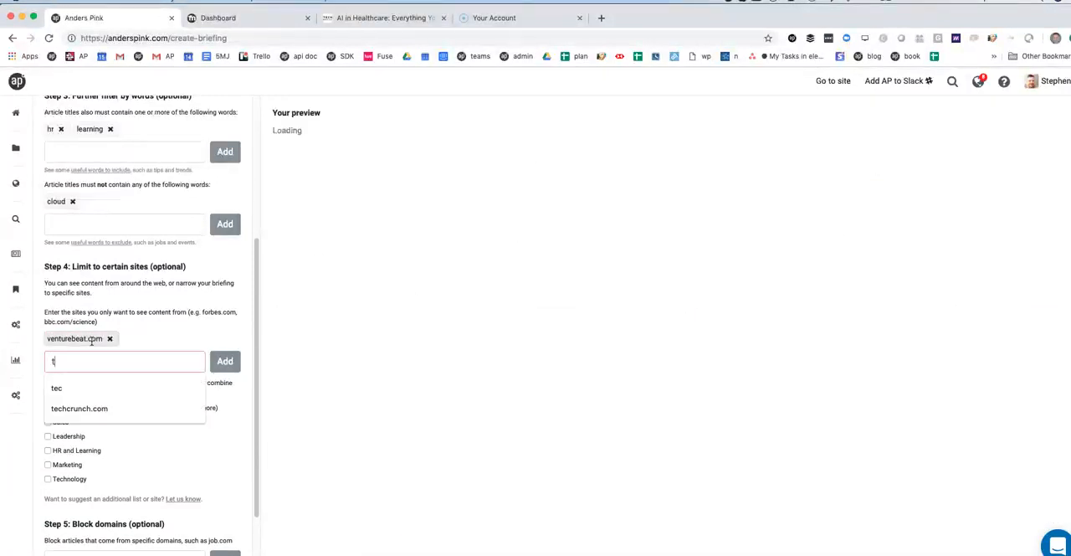
click(76, 407)
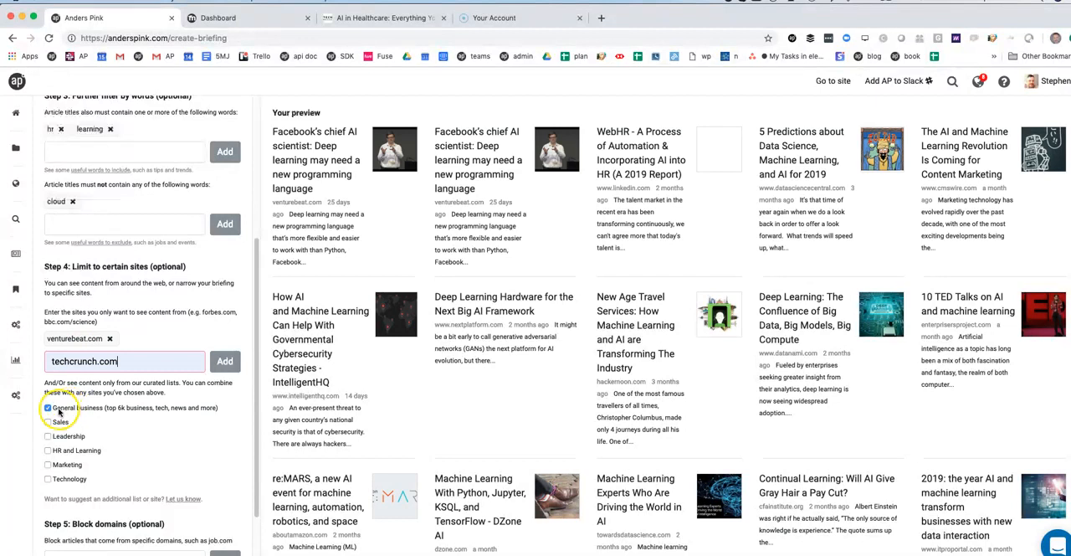
key(Return)
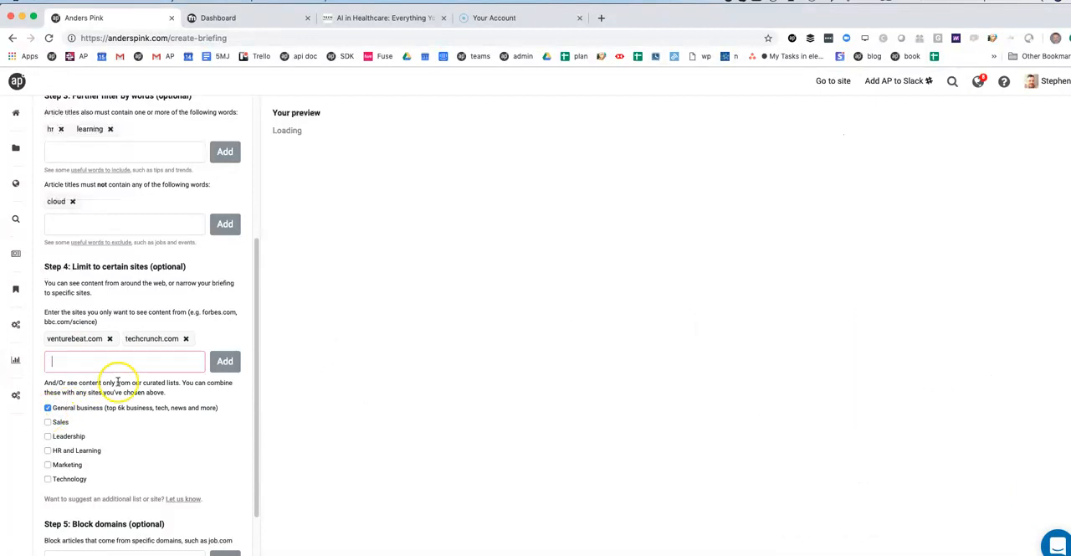
Change the curated site lists by excluding General business and including HR and Learning, Marketing and Technology
click(48, 407)
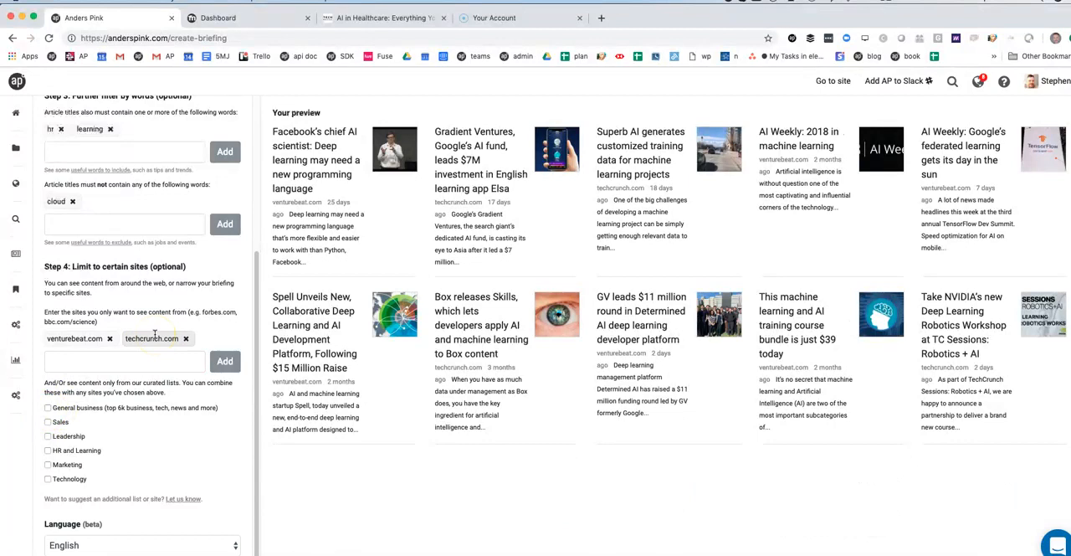
click(106, 361)
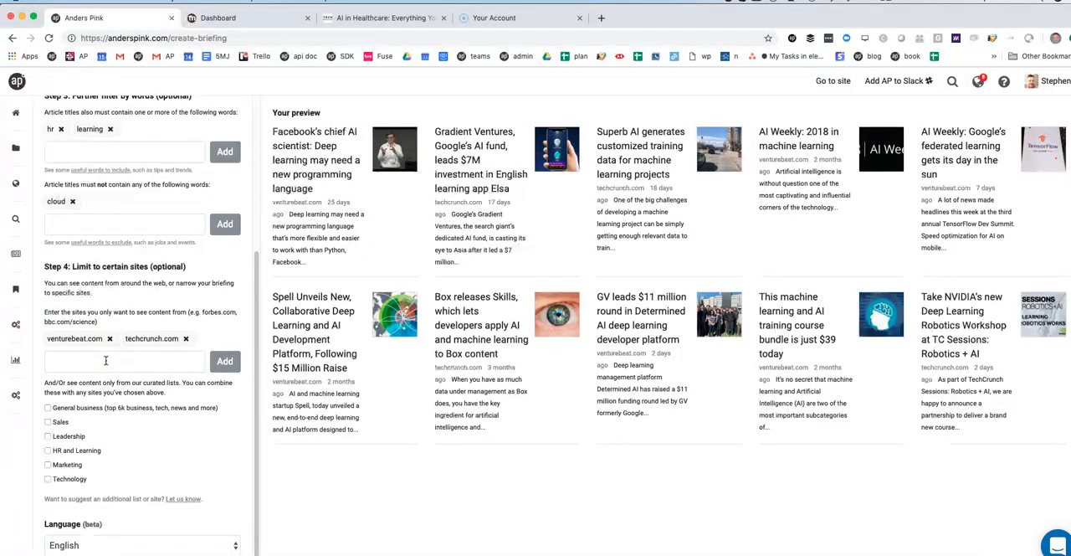
scroll(105, 361, down, 1)
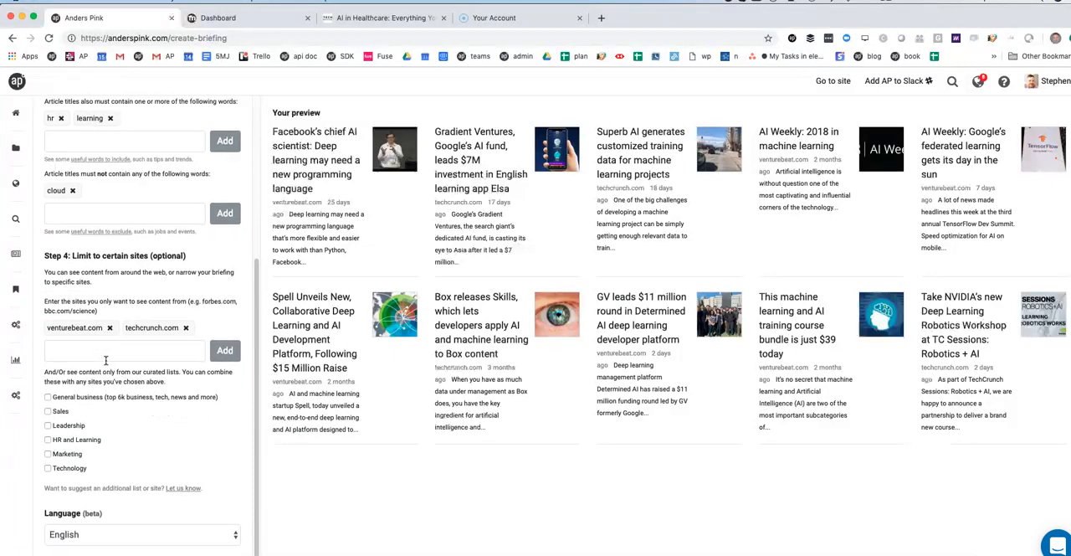
click(48, 440)
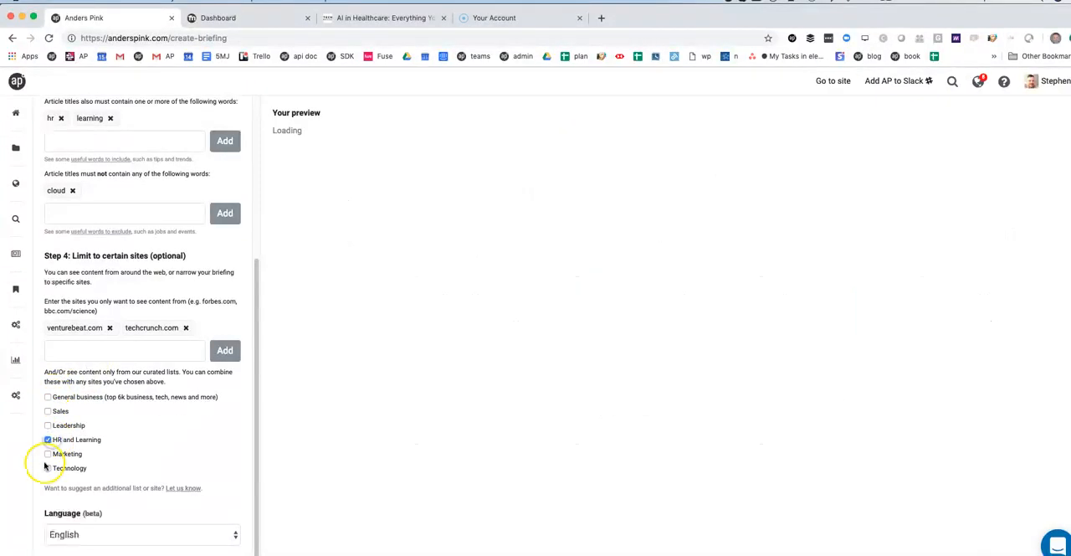
click(47, 454)
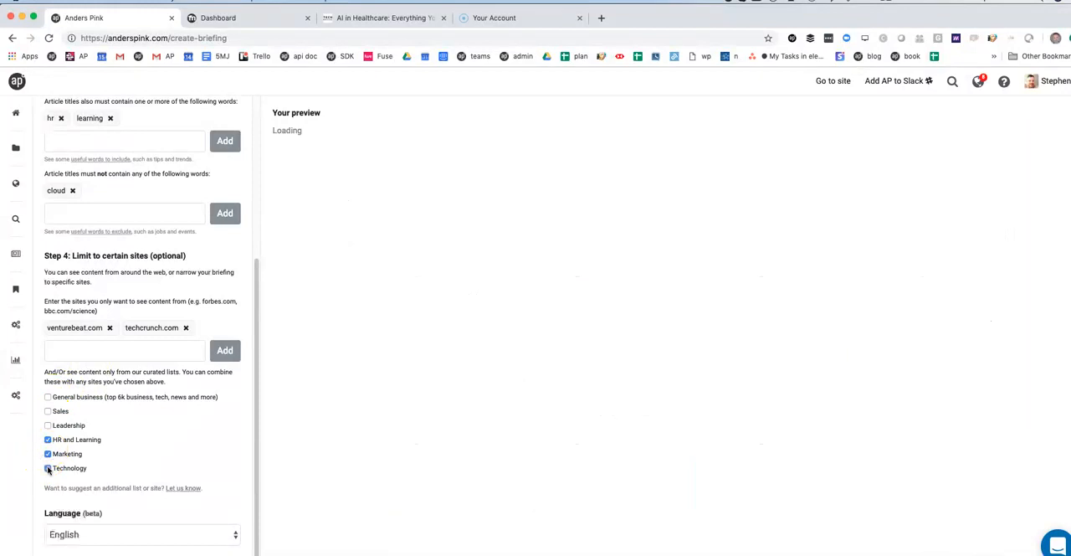
Leave the new briefing form for the existing "test on big data" briefing and limit its articles to 1 week
scroll(96, 423, up, 2)
scroll(96, 422, up, 6)
scroll(95, 423, up, 1)
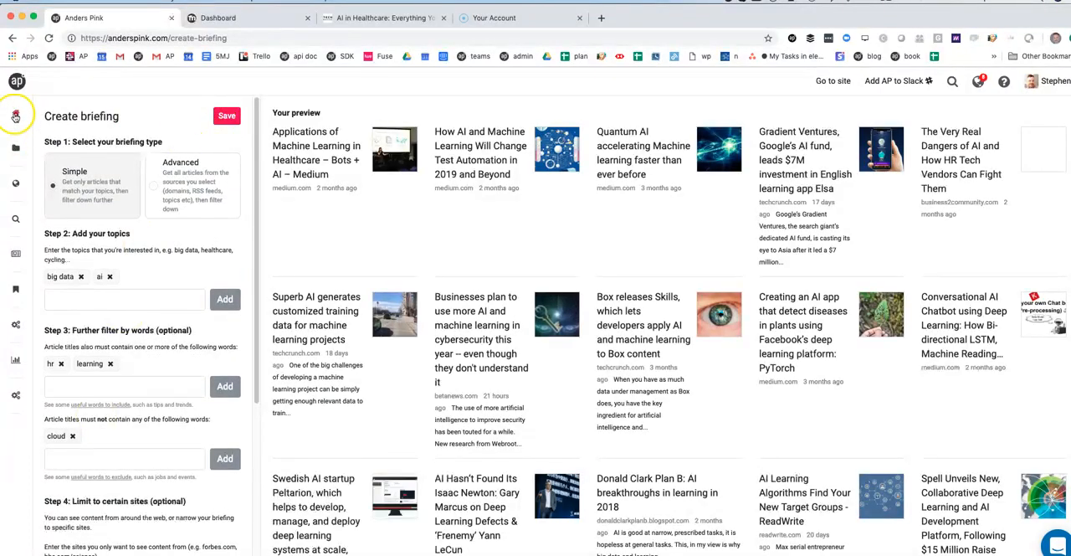
click(15, 120)
scroll(30, 233, down, 5)
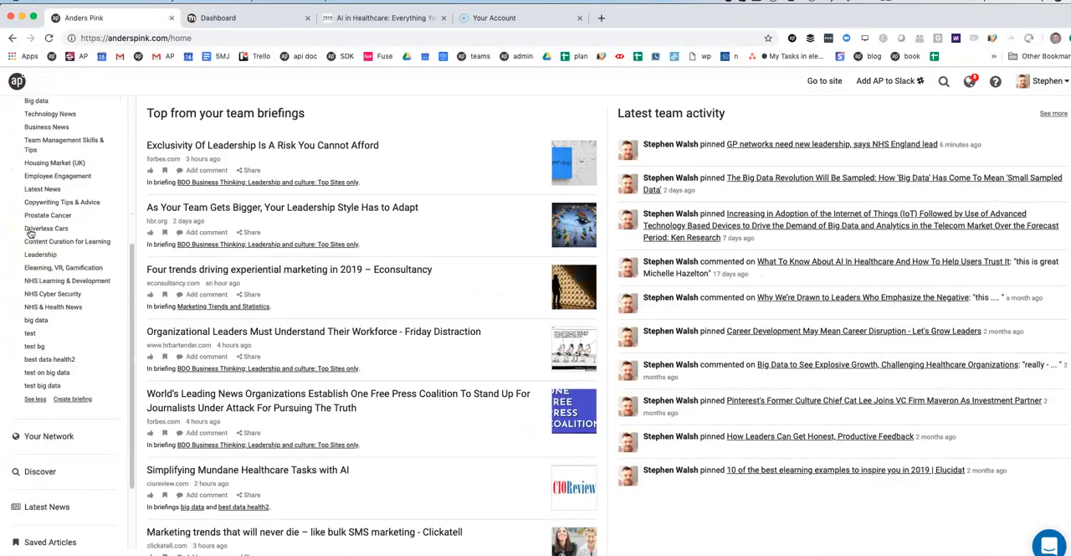
scroll(30, 234, down, 4)
click(38, 211)
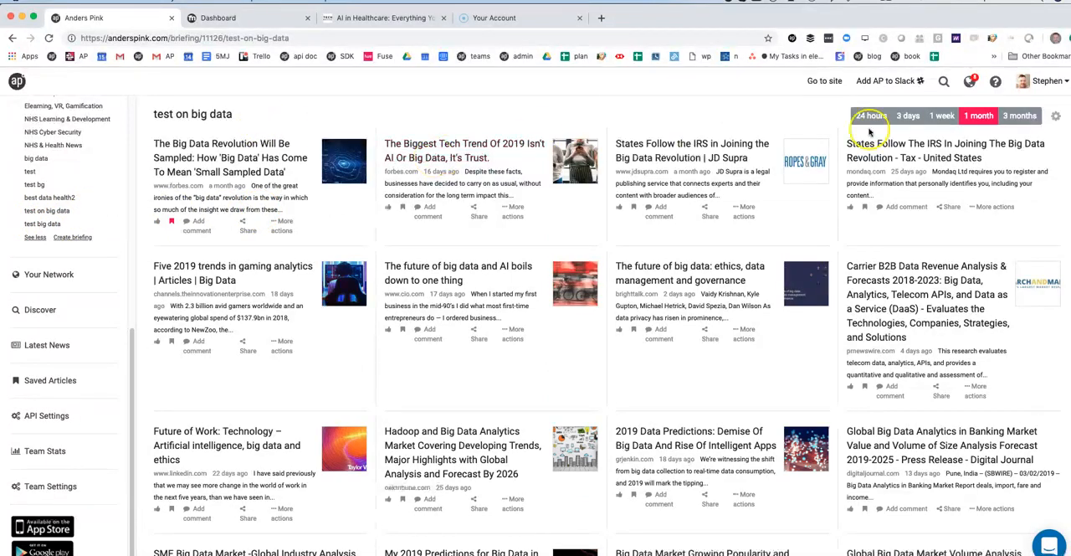
click(942, 116)
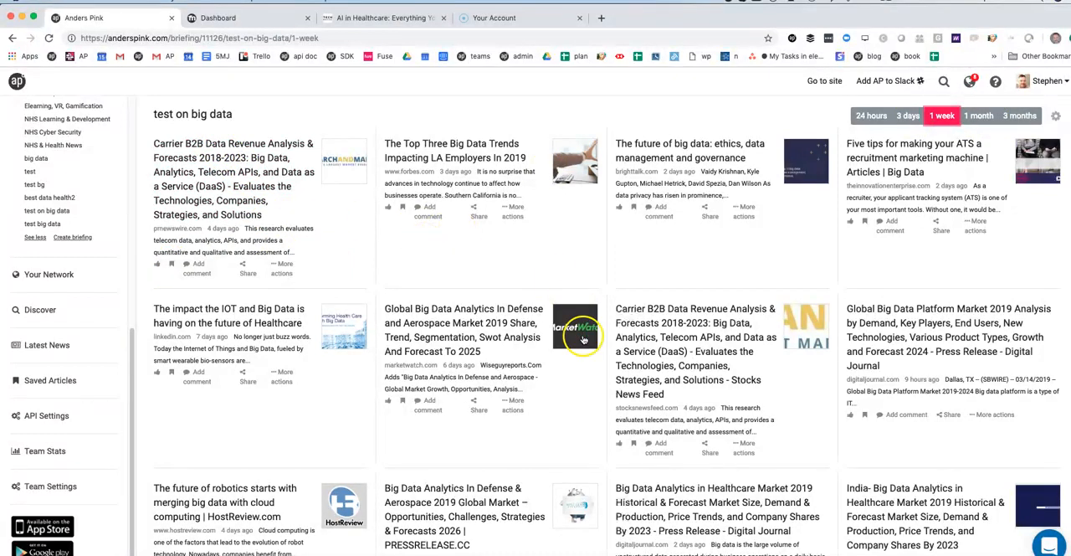
Save the prnewswire.com article on Carrier B2B Data Revenue Analysis to the big data folder
click(171, 264)
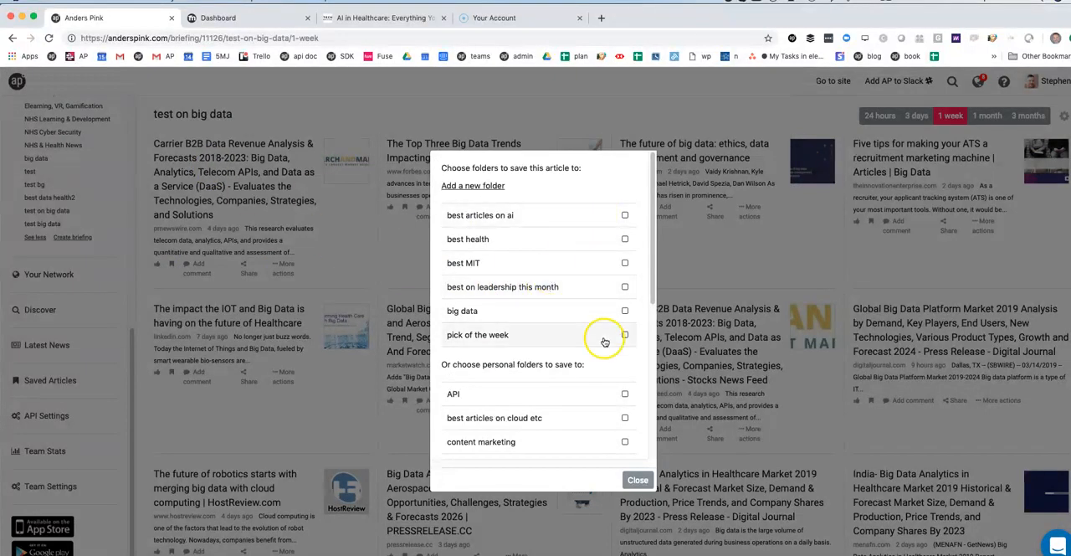
click(626, 311)
click(638, 480)
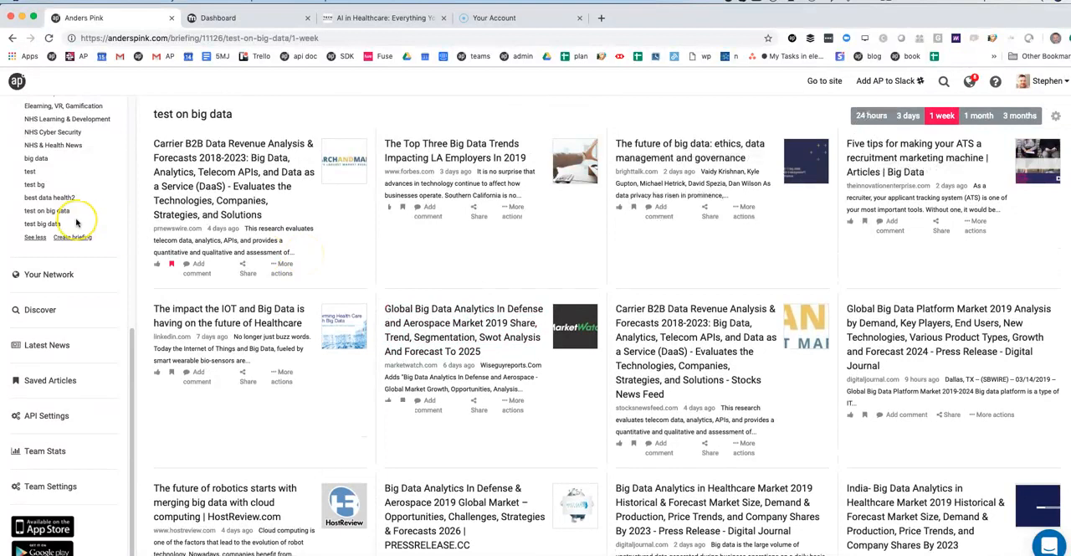
Switch to the LMS demo site's dashboard to view the curated content there
scroll(20, 220, up, 10)
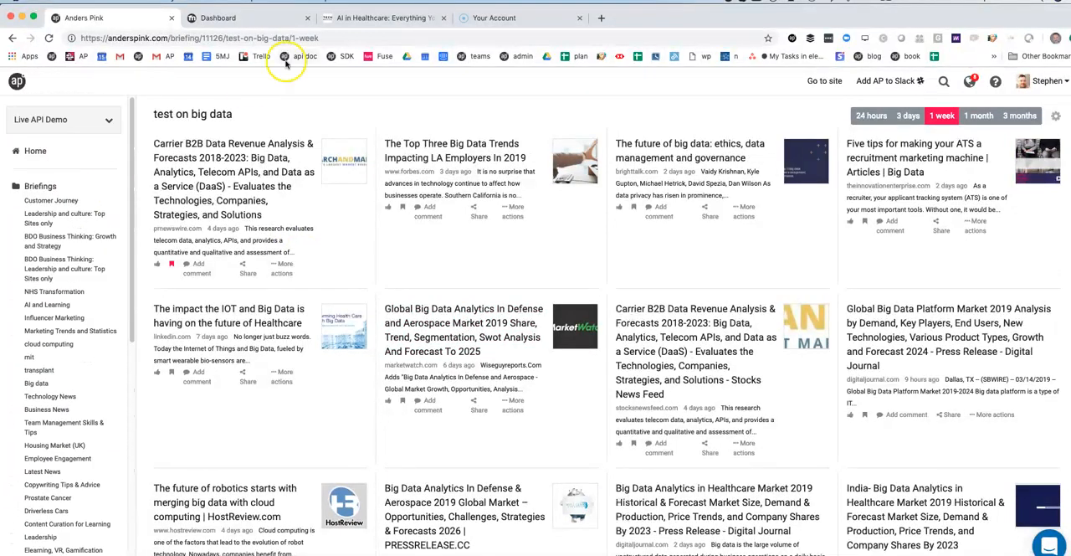
click(255, 19)
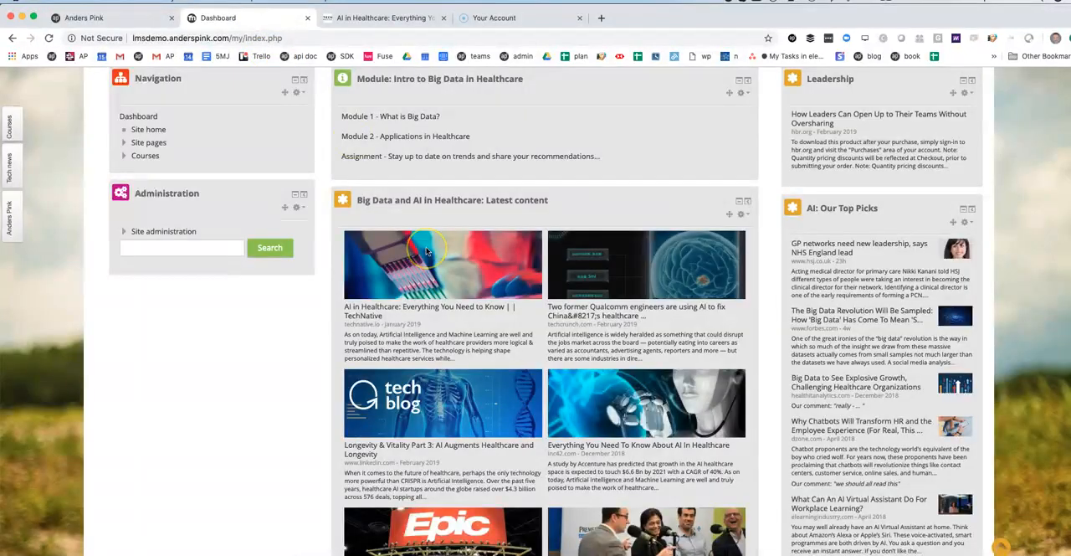
Open the TechNative article "AI in Healthcare: Everything You Need to Know" from the latest content block, and return to the dashboard
scroll(427, 251, up, 1)
scroll(427, 251, down, 1)
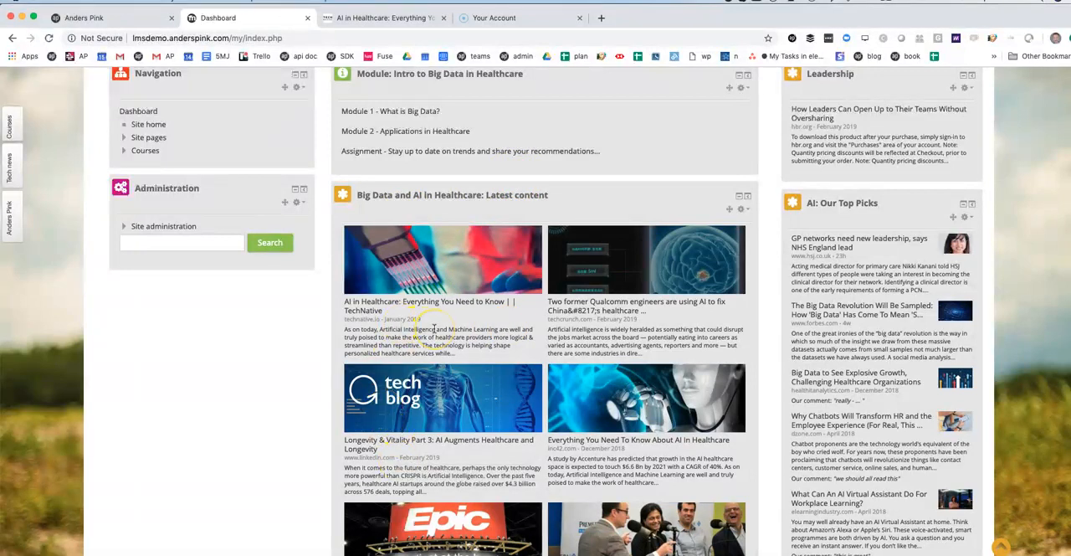
scroll(434, 328, down, 3)
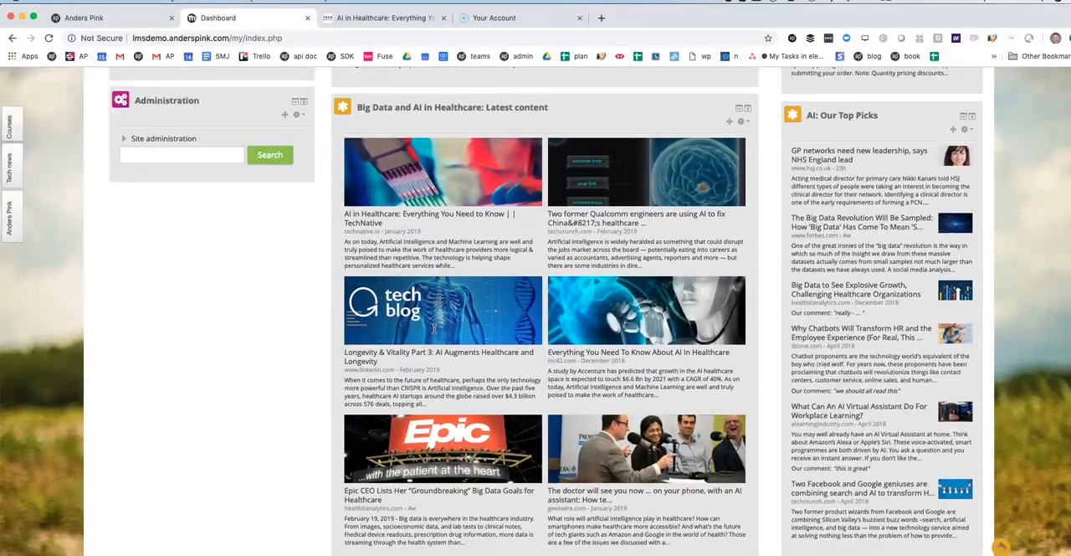
scroll(451, 381, down, 1)
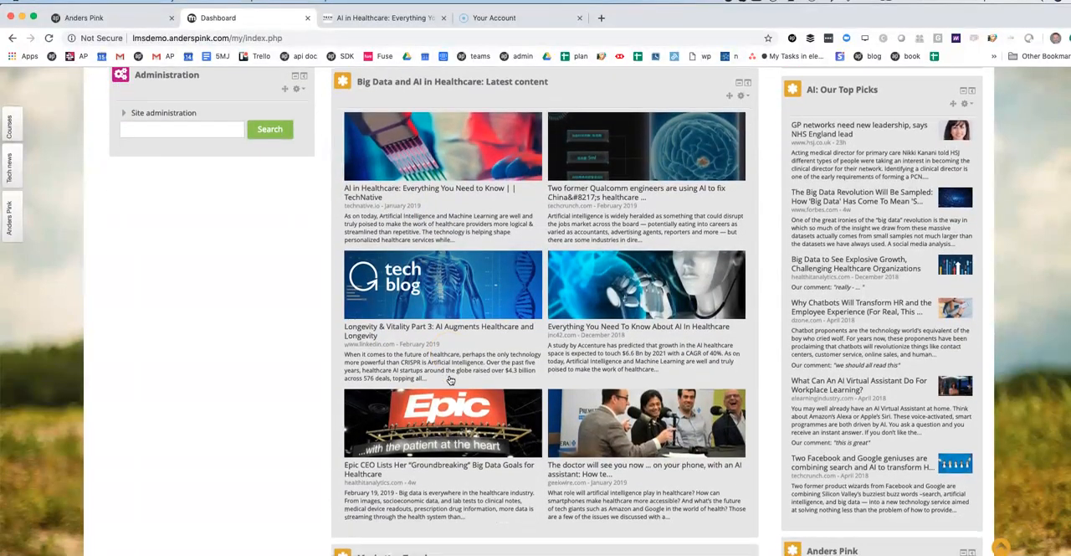
scroll(450, 381, up, 1)
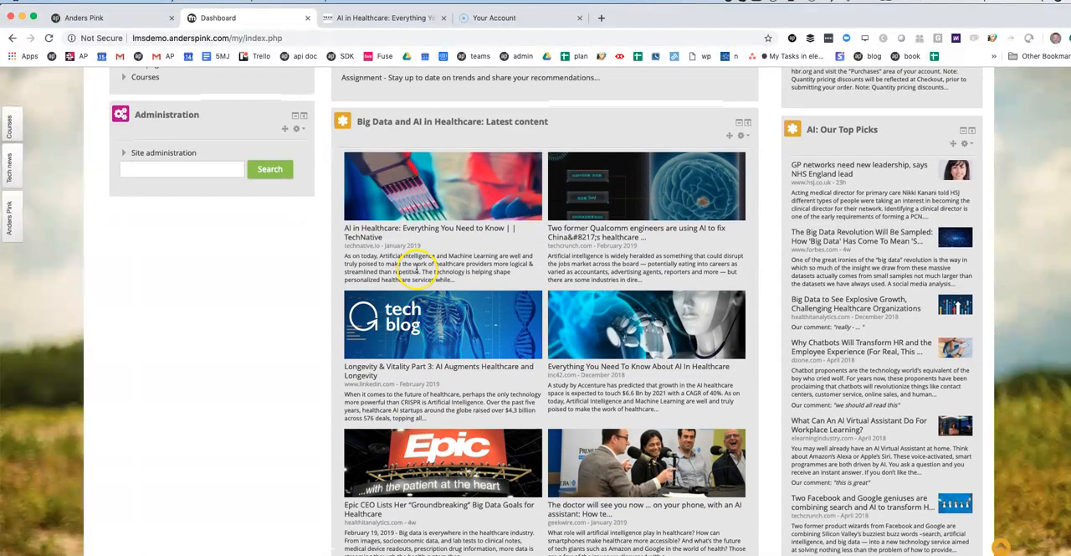
click(374, 233)
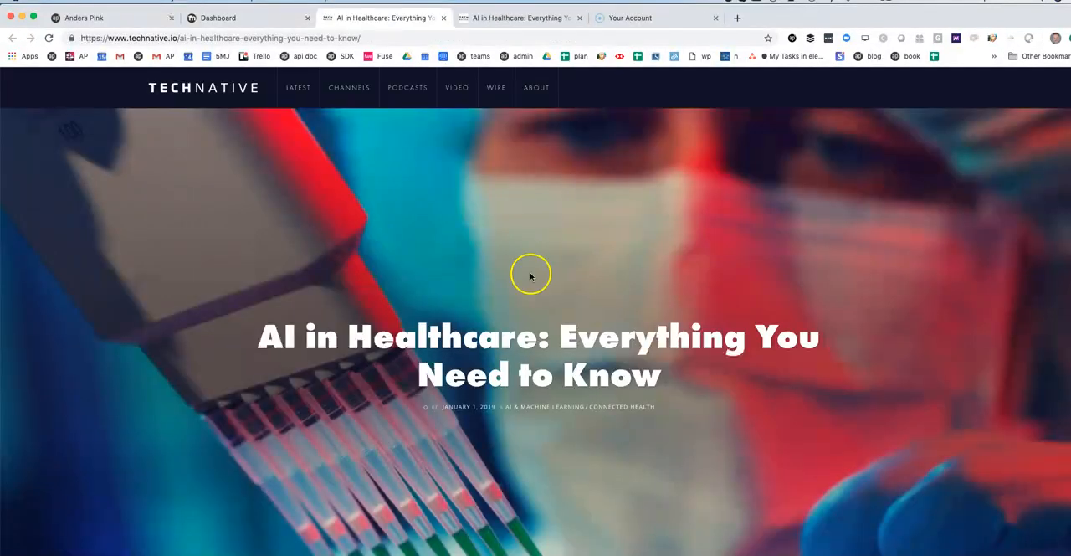
click(263, 23)
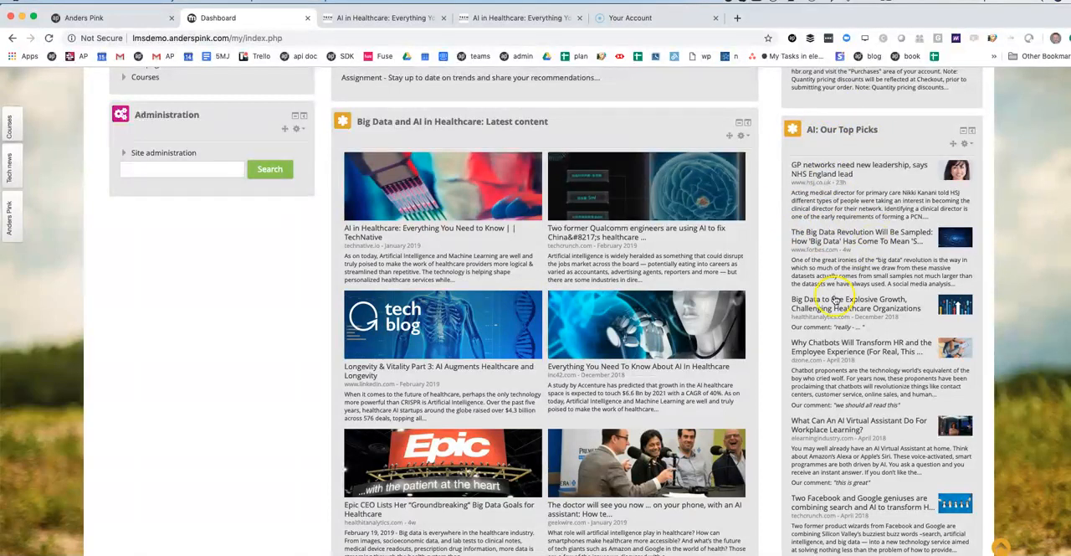
Examine the comments shown under the articles in the AI: Our Top Picks block
drag(837, 404, 895, 406)
click(902, 404)
scroll(816, 385, up, 1)
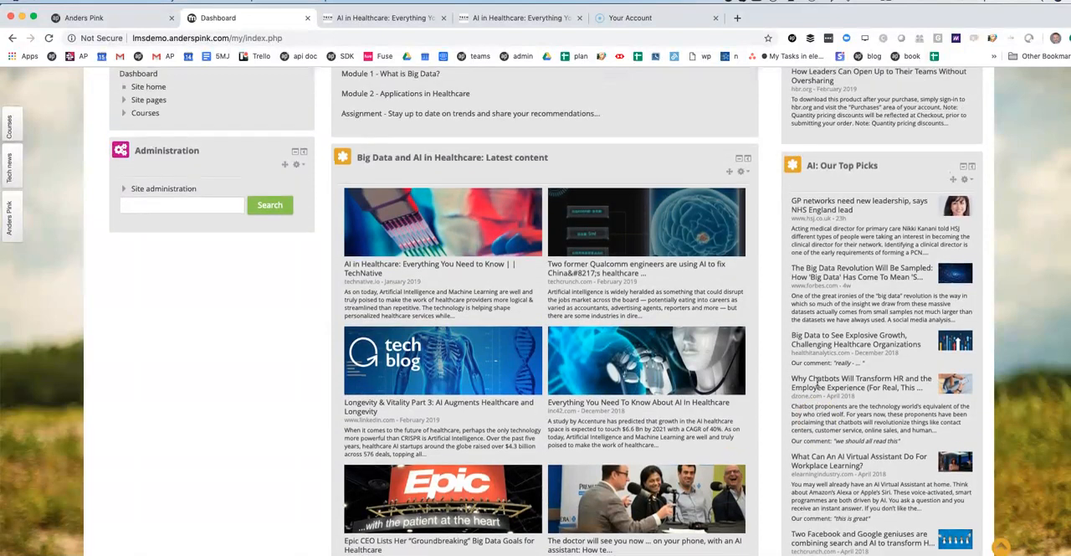
Open the configuration of the "Big Data and AI in Healthcare: Latest content" block
click(744, 173)
click(710, 195)
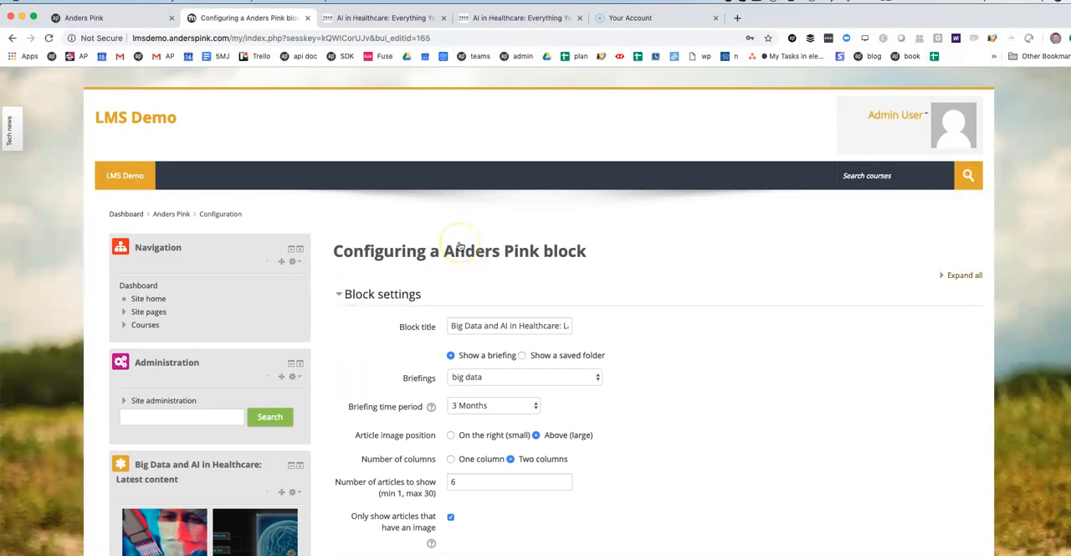
scroll(459, 245, down, 2)
Choose the big data briefing as the block's source with a briefing time period of 3 Months
click(513, 250)
scroll(513, 249, down, 1)
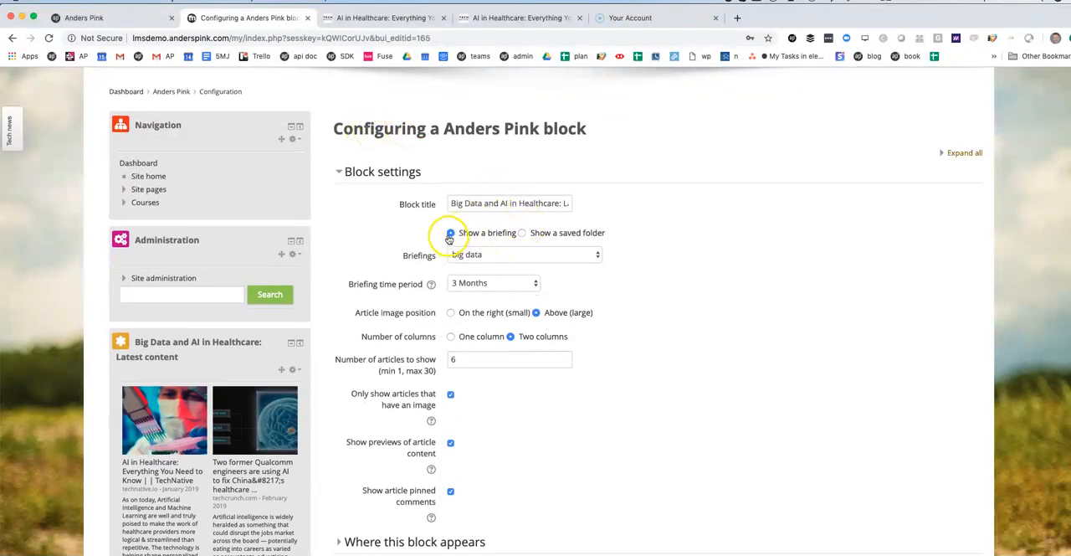
click(490, 254)
click(497, 257)
click(489, 283)
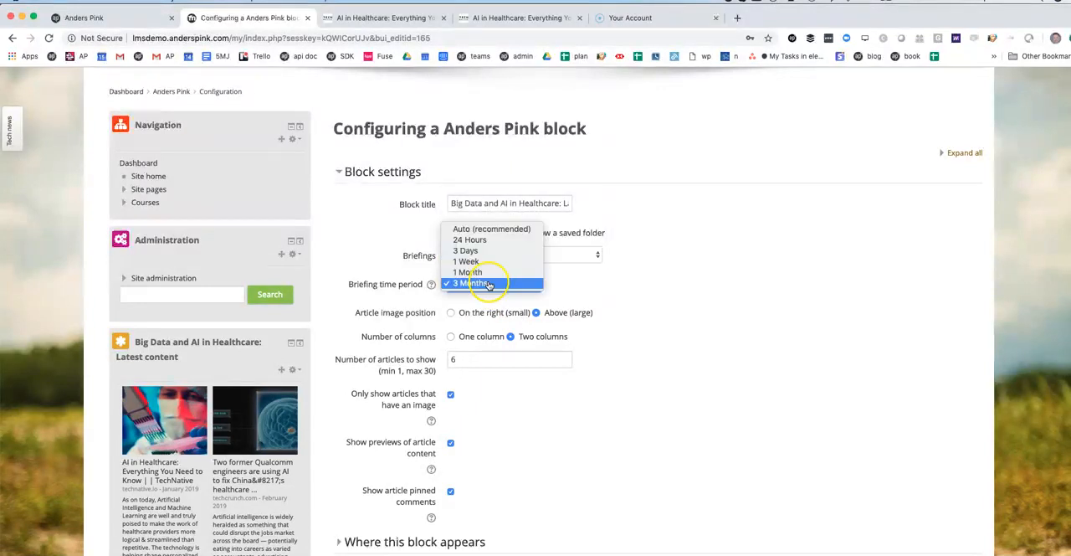
click(489, 283)
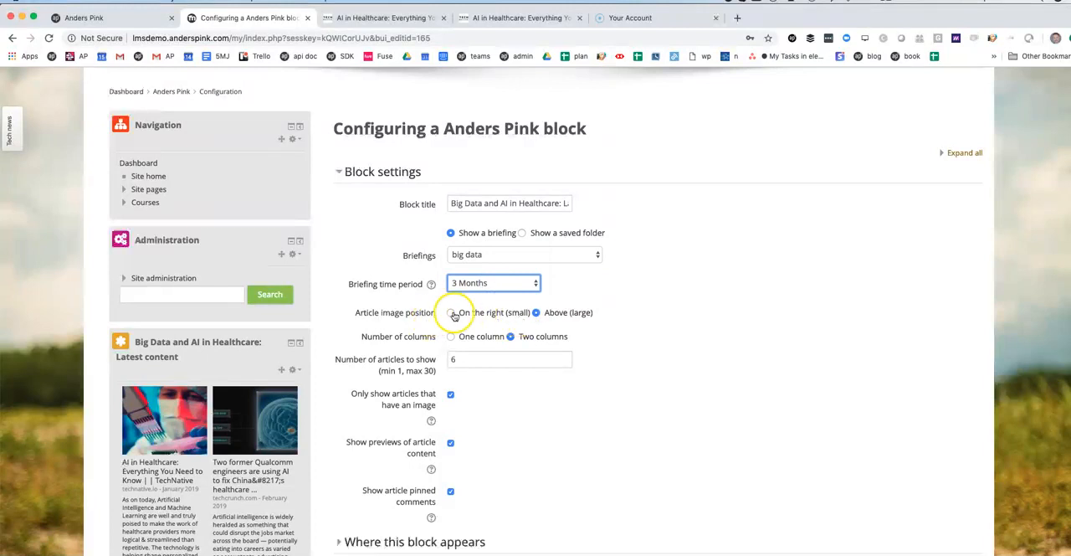
Check the block's image position, column, article number and preview options, and save the block settings
scroll(515, 361, down, 1)
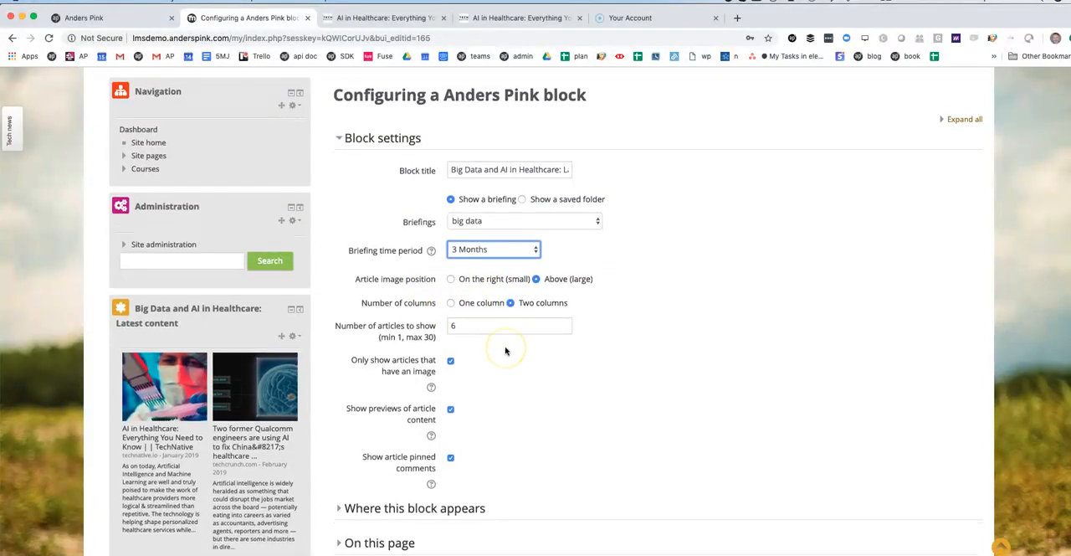
scroll(505, 347, down, 1)
click(481, 316)
click(507, 373)
scroll(507, 374, down, 1)
scroll(507, 375, down, 1)
scroll(507, 374, up, 4)
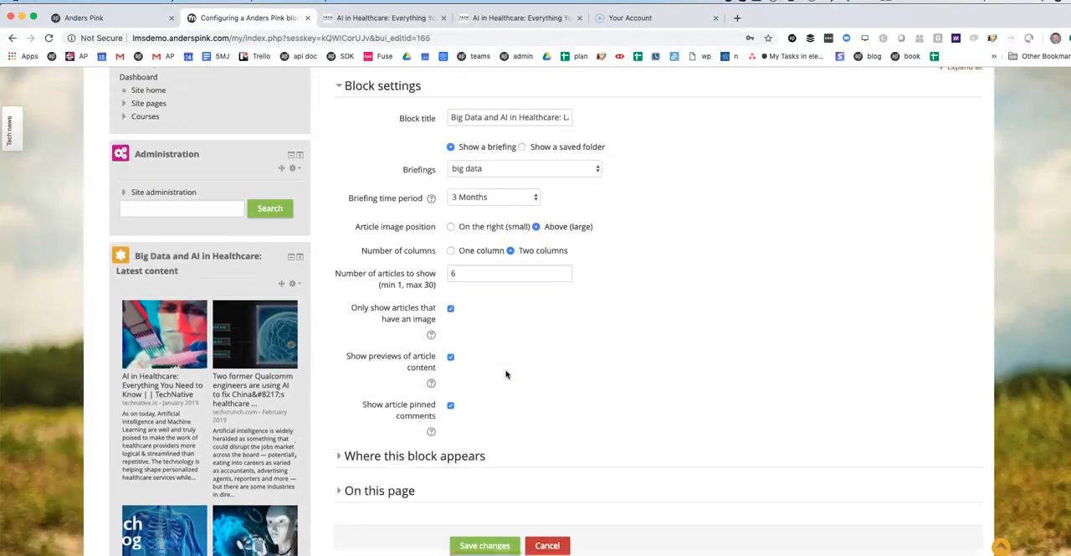
scroll(506, 374, down, 5)
click(471, 428)
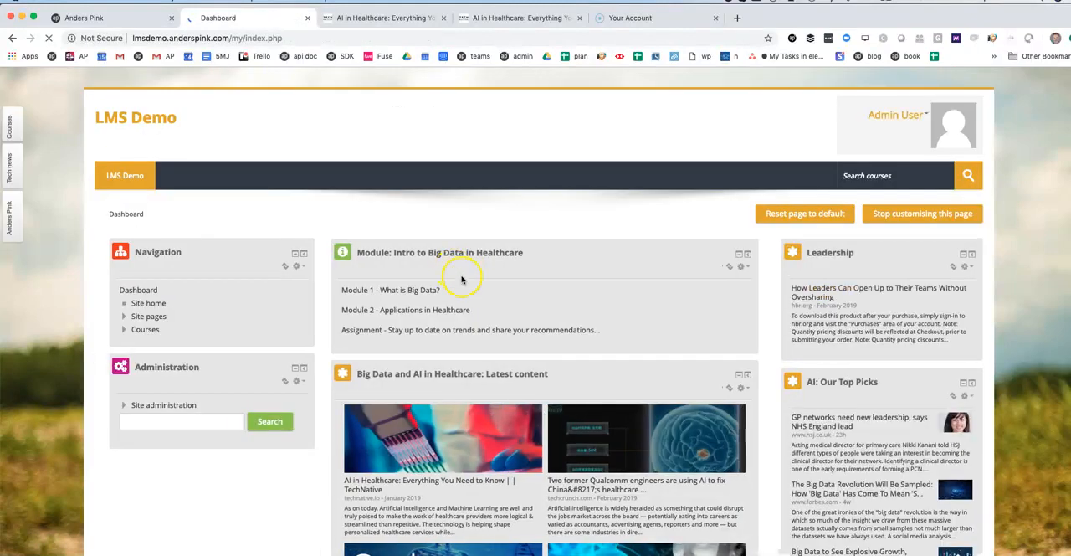
Review the articles in the Big Data and AI in Healthcare block on the dashboard
scroll(505, 343, down, 2)
scroll(504, 343, down, 3)
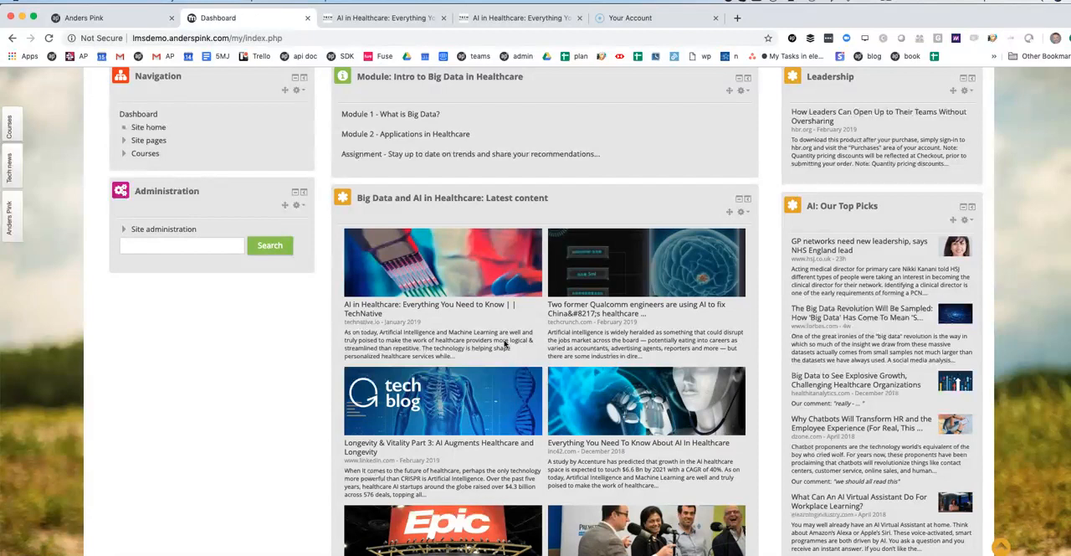
scroll(505, 343, down, 1)
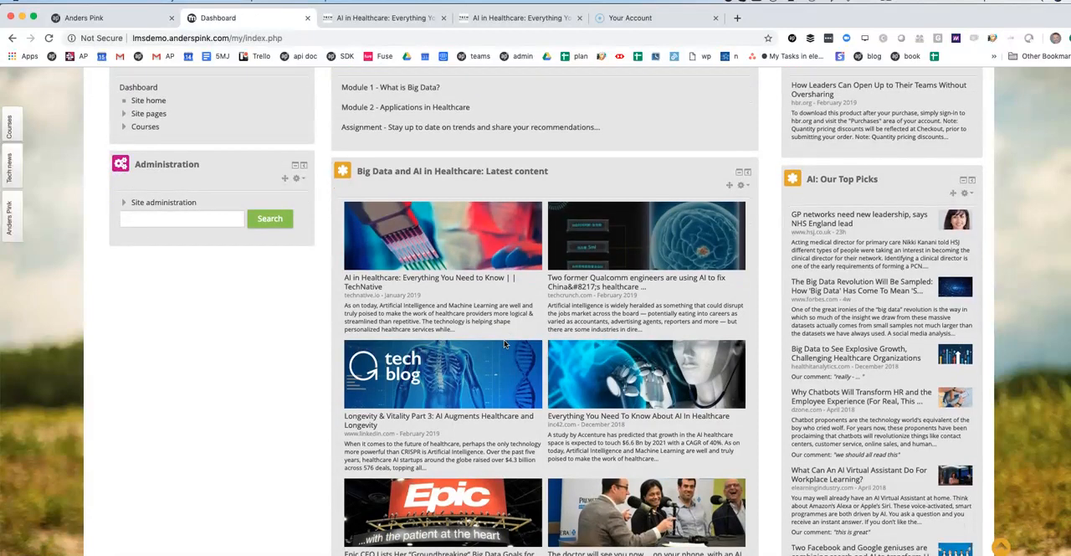